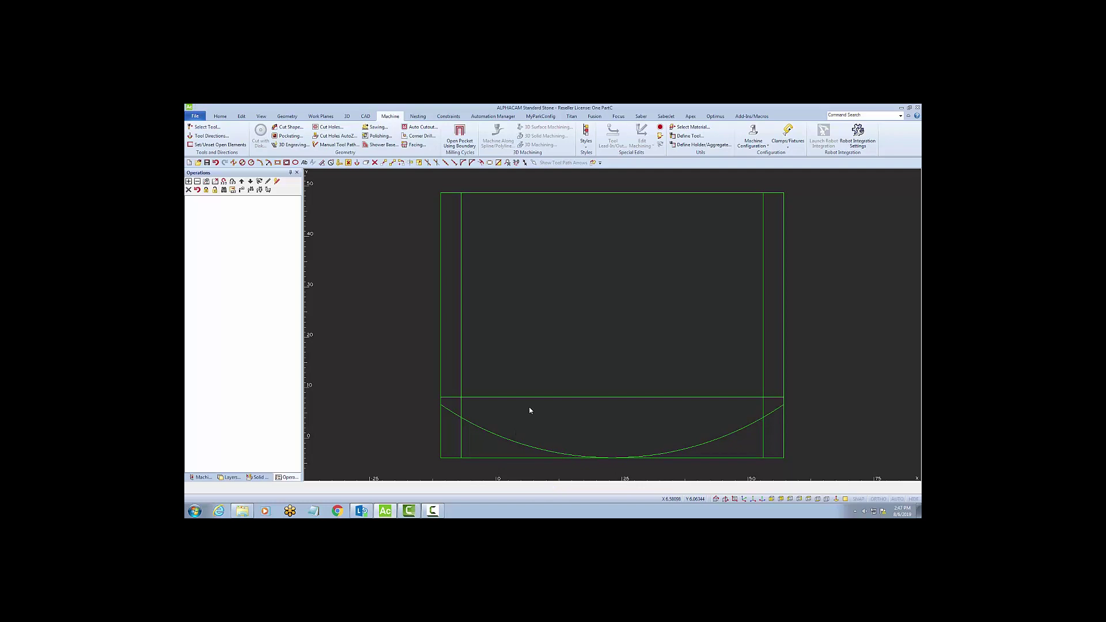
Fillet the horizontal line with both inner vertical lines at their lower intersections, forming an open U-shaped inner profile
{"action": "left_click", "coordinate": [535, 340]}
{"action": "left_click", "coordinate": [464, 396]}
{"action": "left_click", "coordinate": [468, 397]}
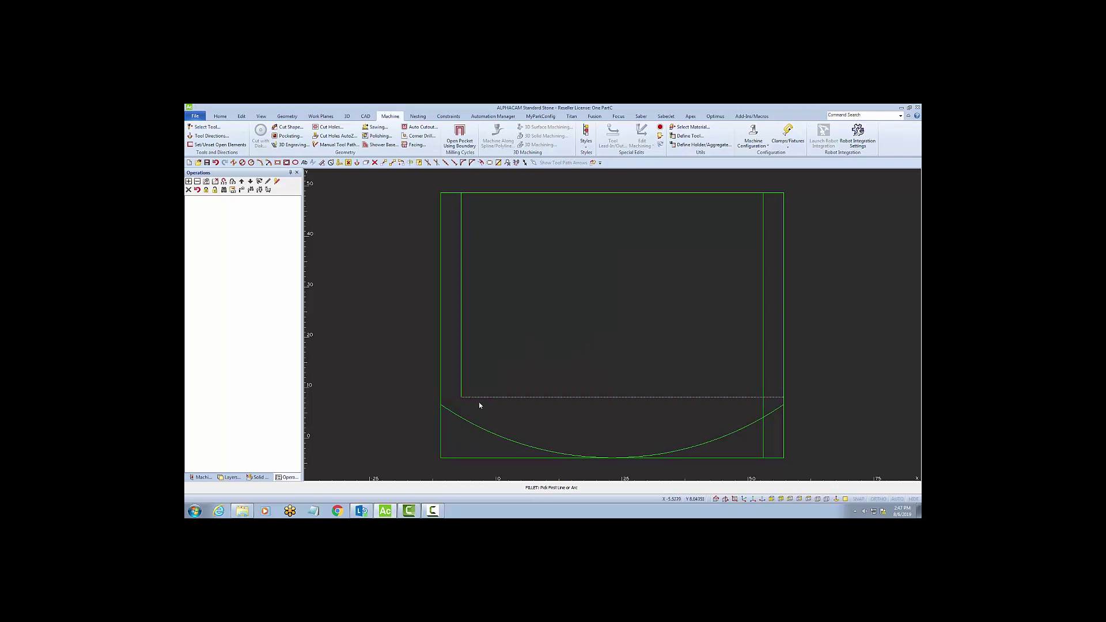
{"action": "left_click", "coordinate": [762, 379]}
{"action": "left_click", "coordinate": [750, 397]}
{"action": "key", "text": "Escape"}
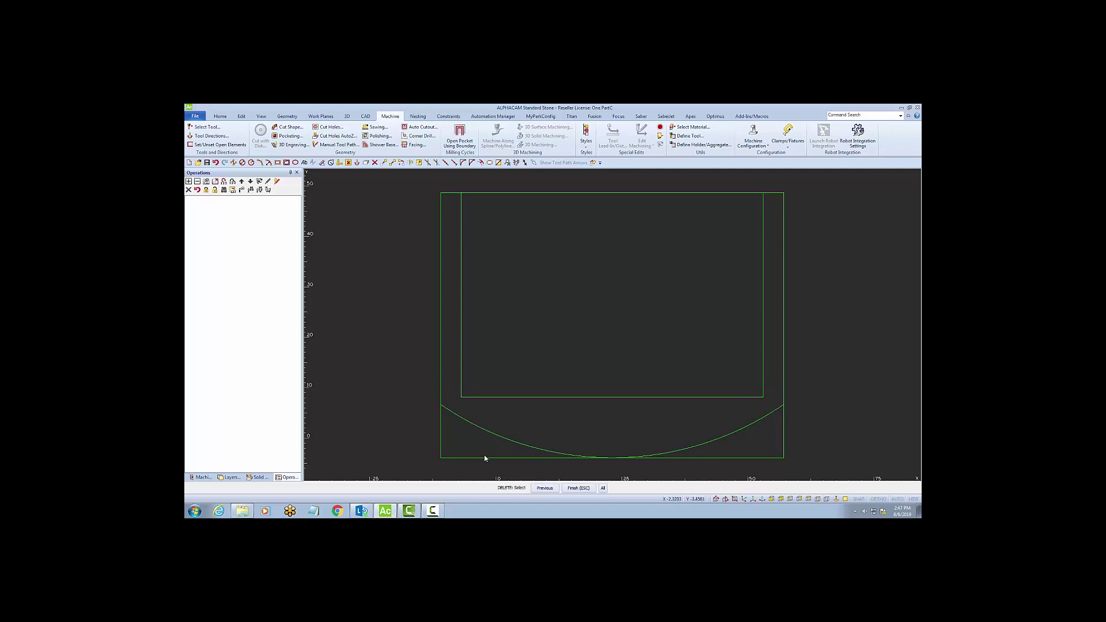
Delete the straight line running beneath the curved front edge of the outer shape
{"action": "key", "text": "Delete"}
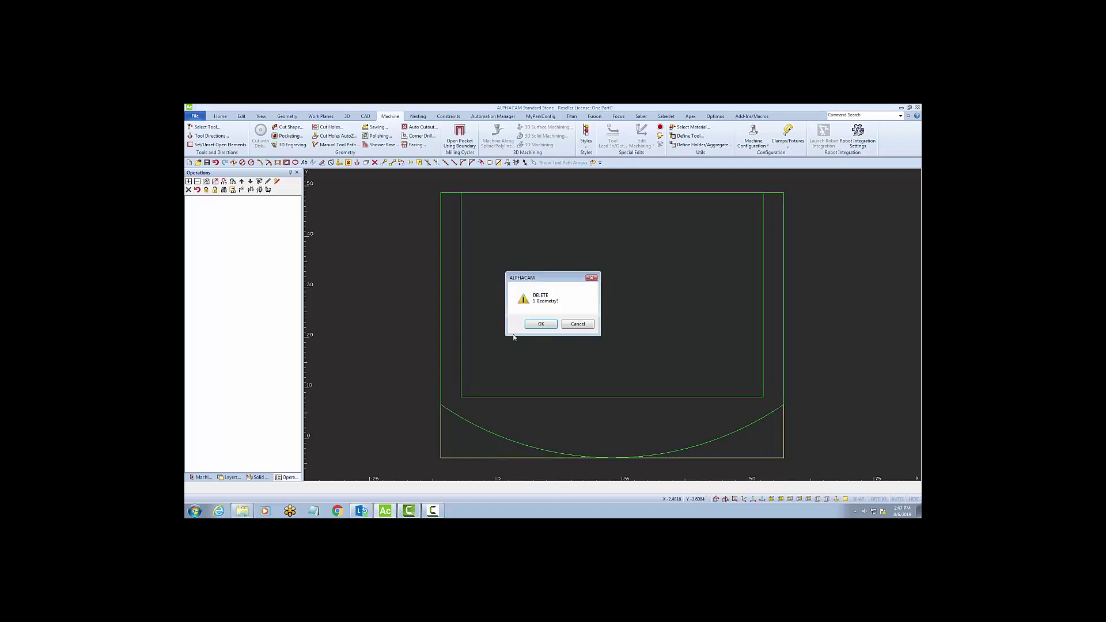
{"action": "left_click", "coordinate": [539, 325]}
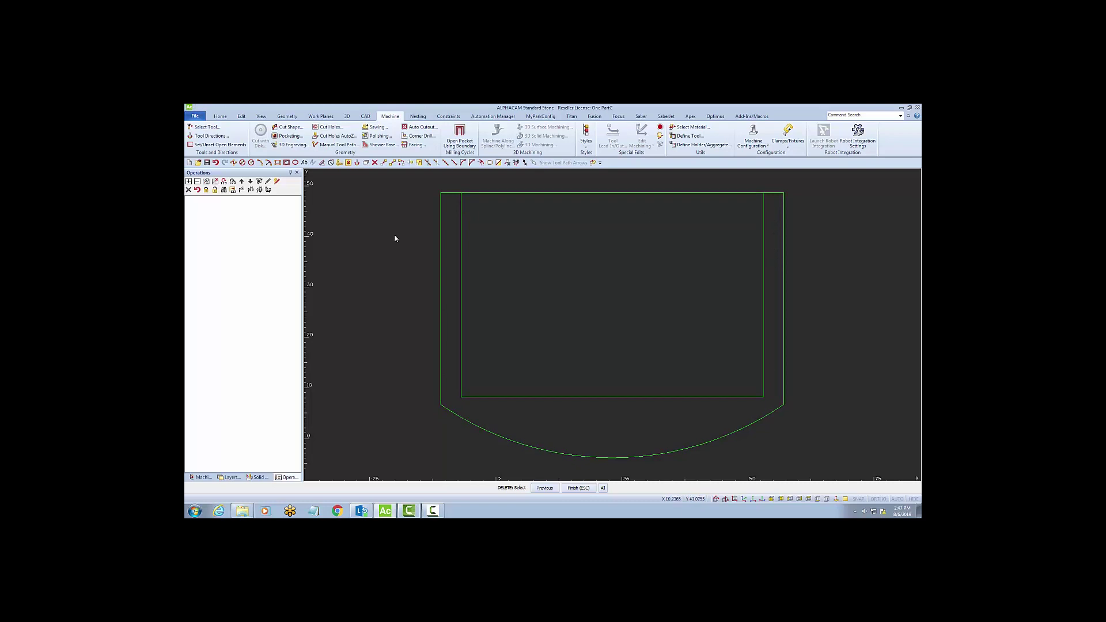
{"action": "key", "text": "Escape"}
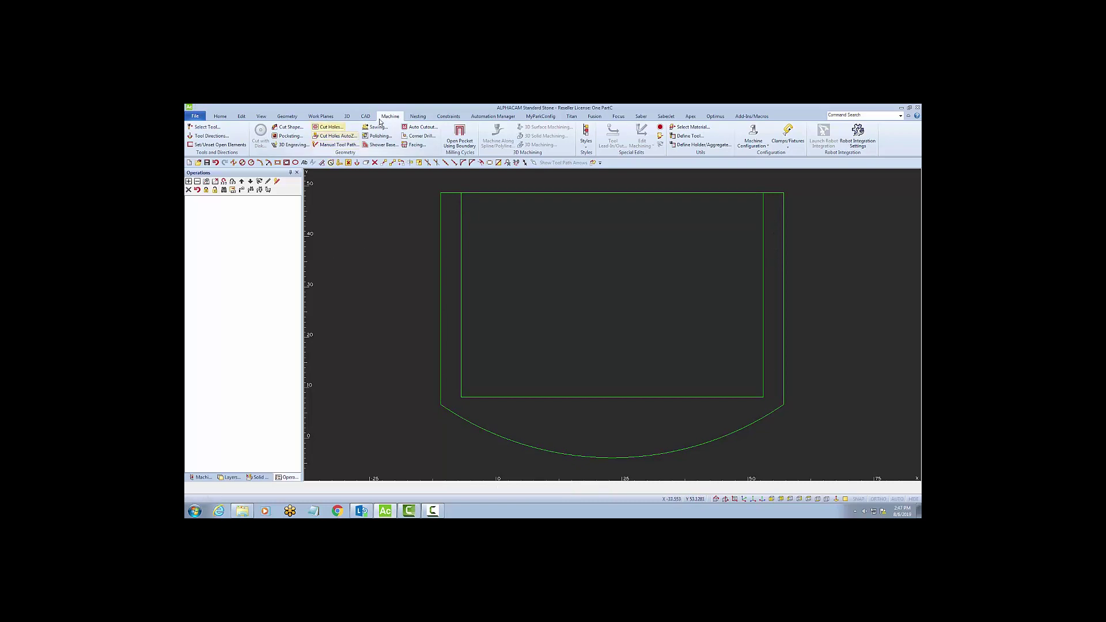
Set the tool direction of the inner open shape to Reverse with the tool on the Left side
{"action": "left_click", "coordinate": [211, 137]}
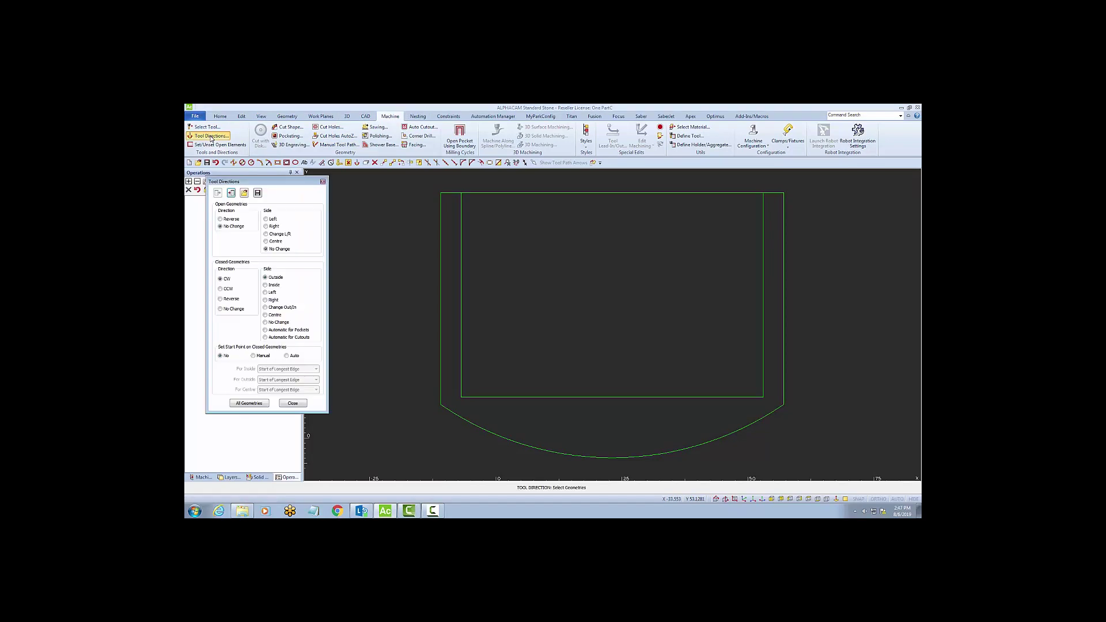
{"action": "left_click", "coordinate": [266, 219]}
{"action": "left_click", "coordinate": [230, 219]}
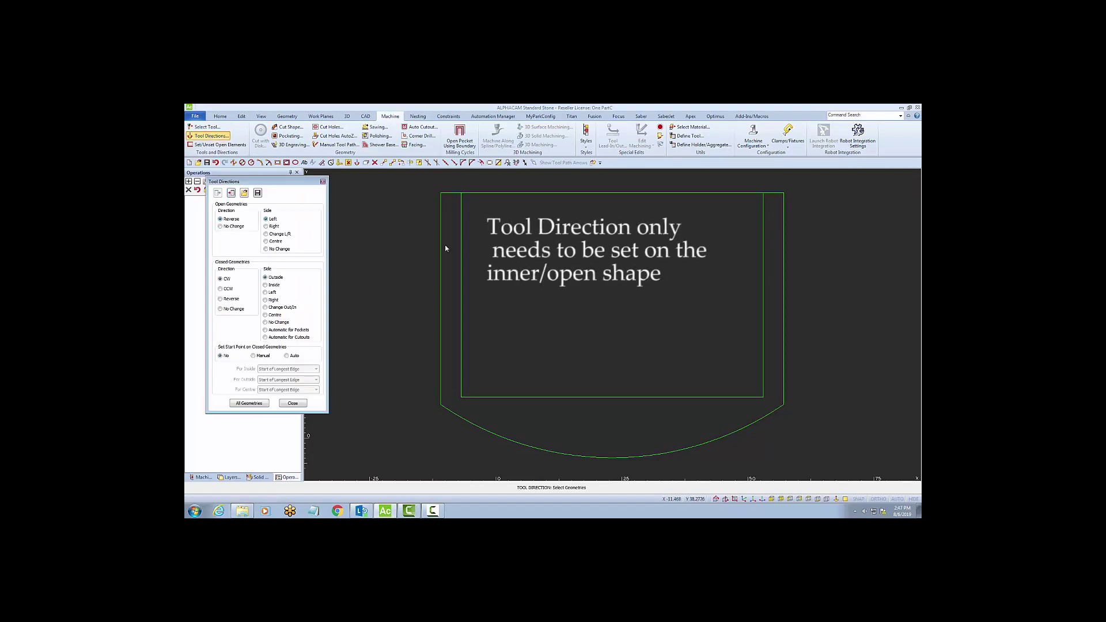
{"action": "left_click", "coordinate": [462, 253]}
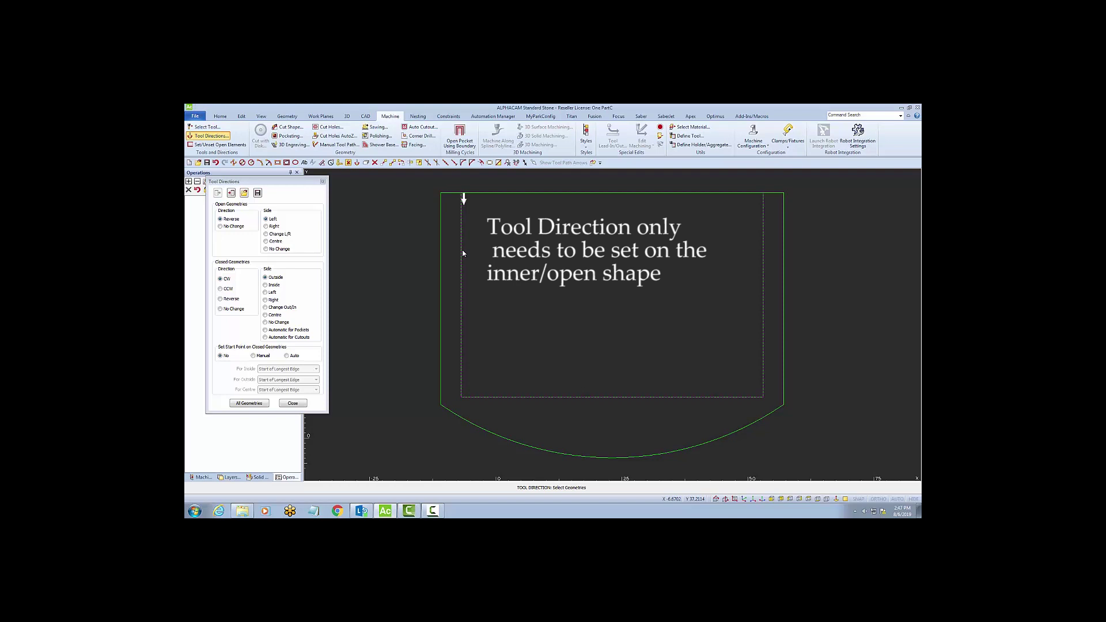
{"action": "left_click", "coordinate": [293, 403]}
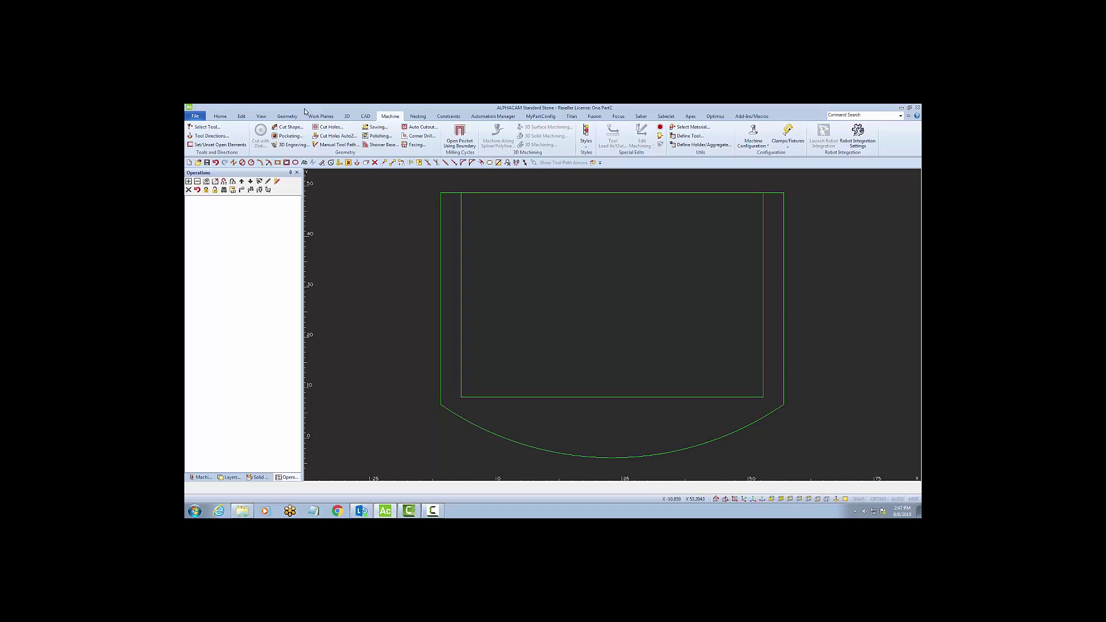
Define the outer closed outline as main material with bottom Z 0 and no texture, and check it in isometric view
{"action": "left_click", "coordinate": [347, 116]}
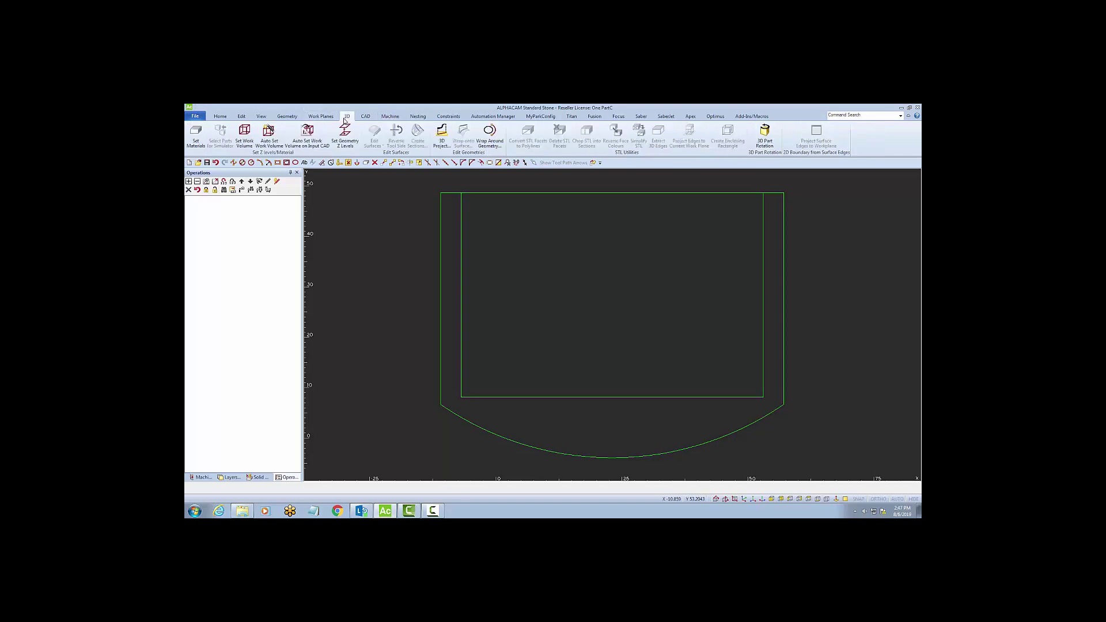
{"action": "left_click", "coordinate": [196, 136]}
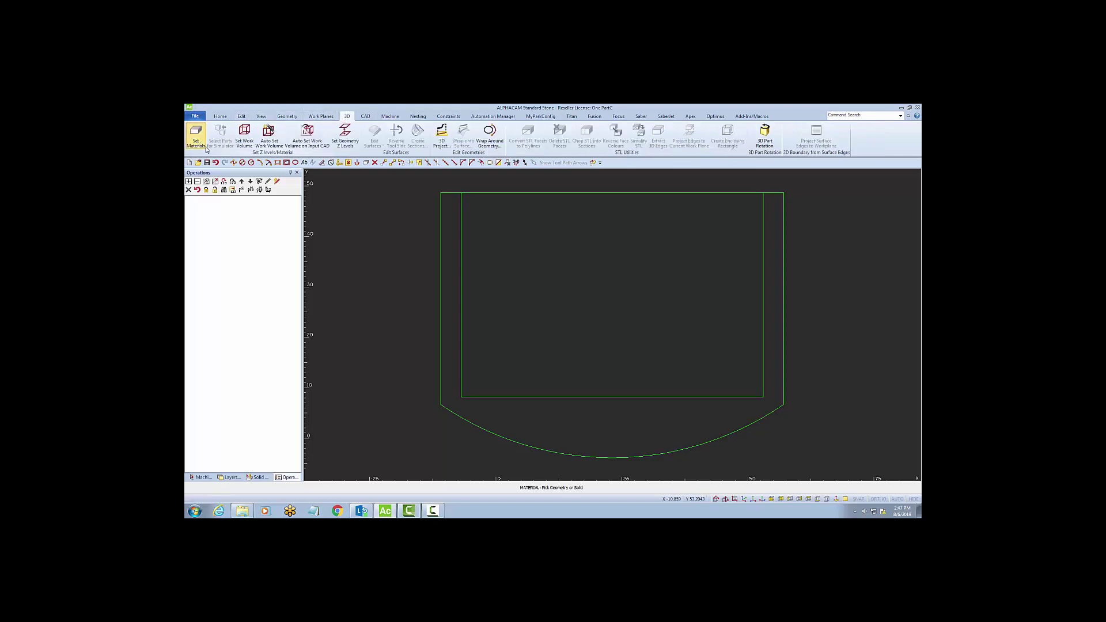
{"action": "left_click", "coordinate": [442, 265]}
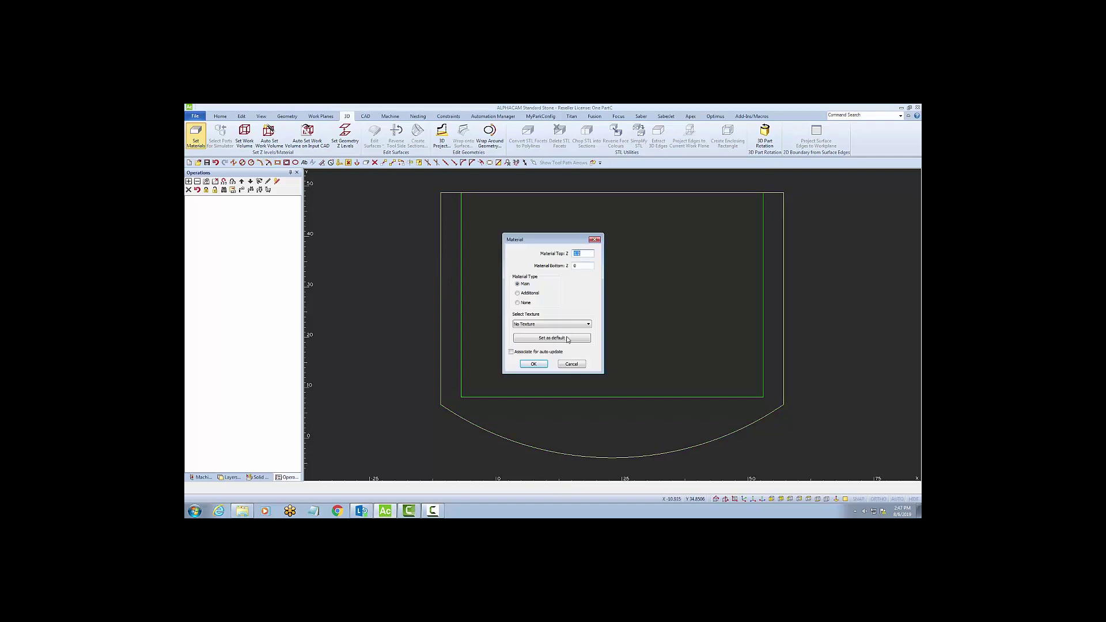
{"action": "left_click", "coordinate": [534, 365]}
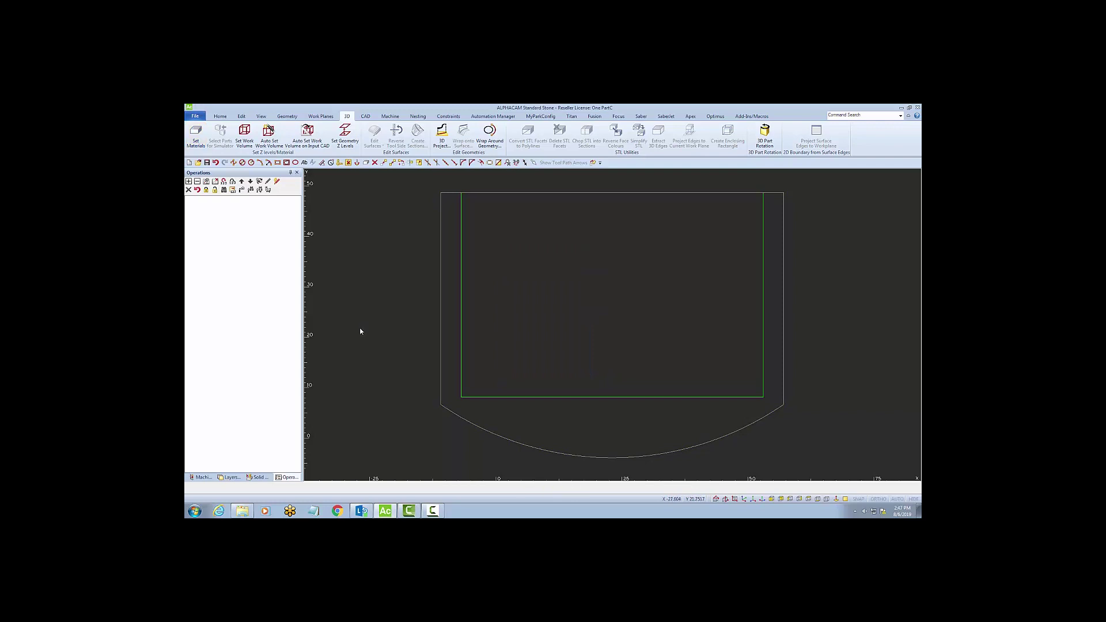
{"action": "key", "text": "ctrl+i"}
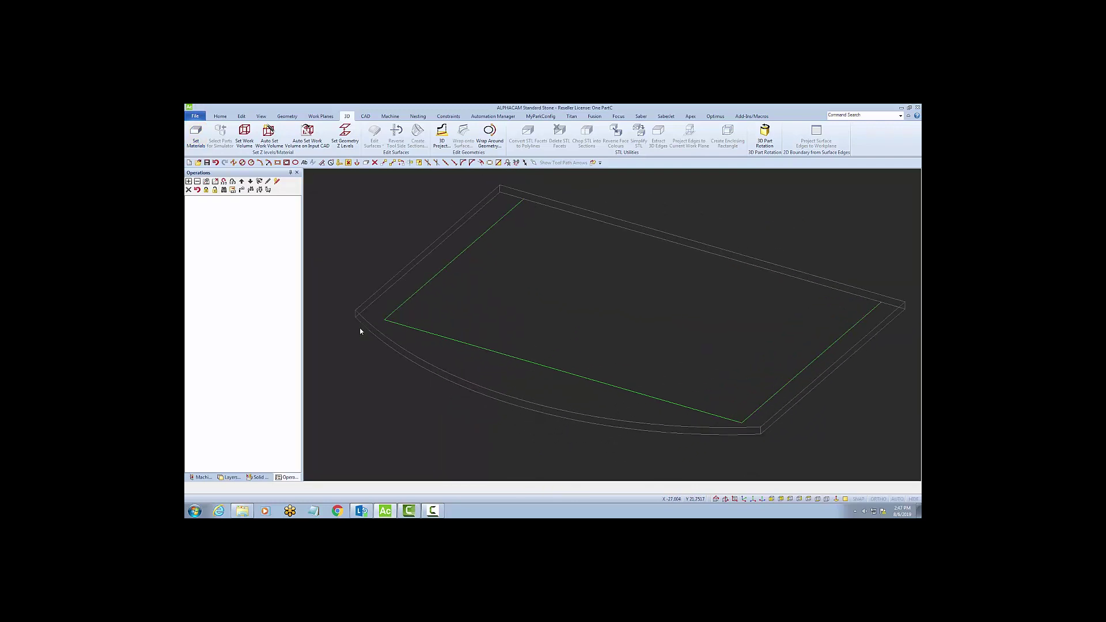
{"action": "key", "text": "ctrl+p"}
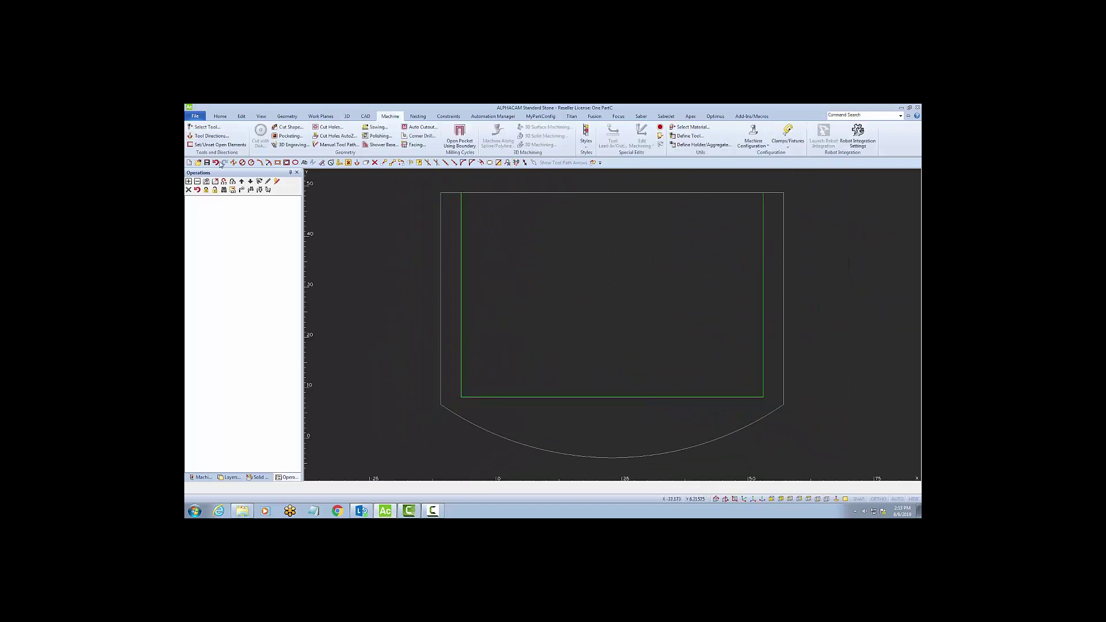
Select tool 31, the Term Red Gauge Wheel, for machining
{"action": "left_click", "coordinate": [212, 128]}
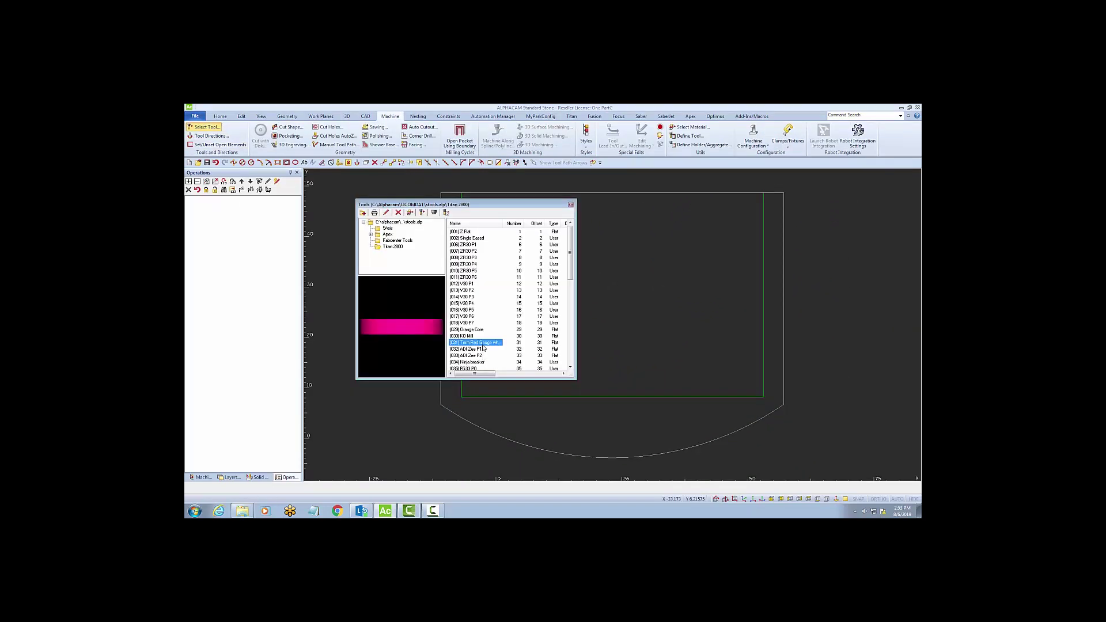
{"action": "double_click", "coordinate": [484, 346]}
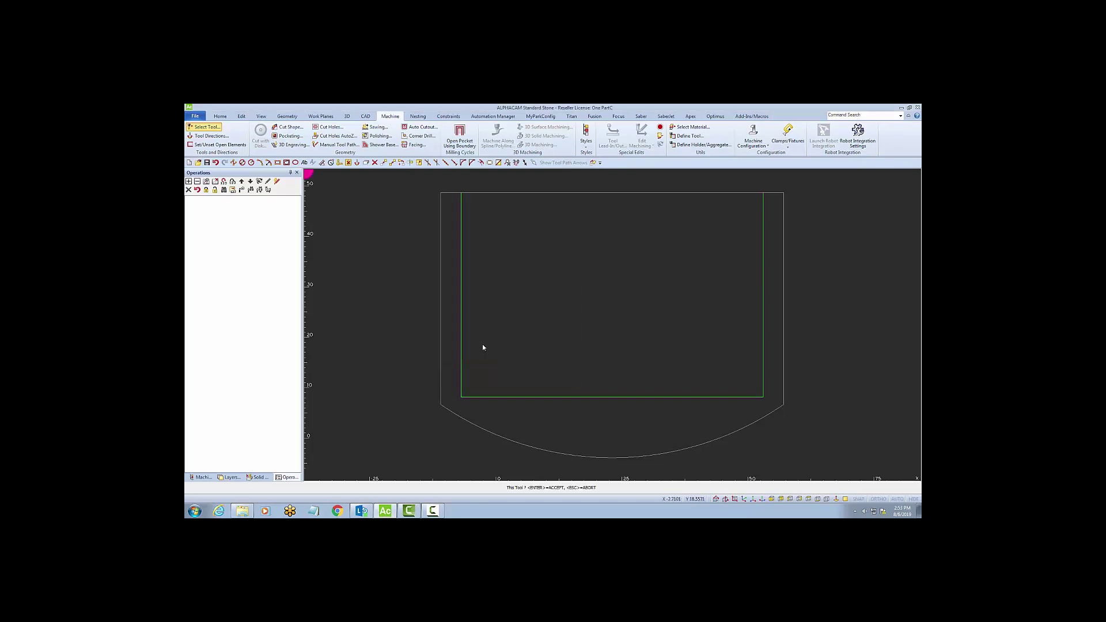
{"action": "key", "text": "Return"}
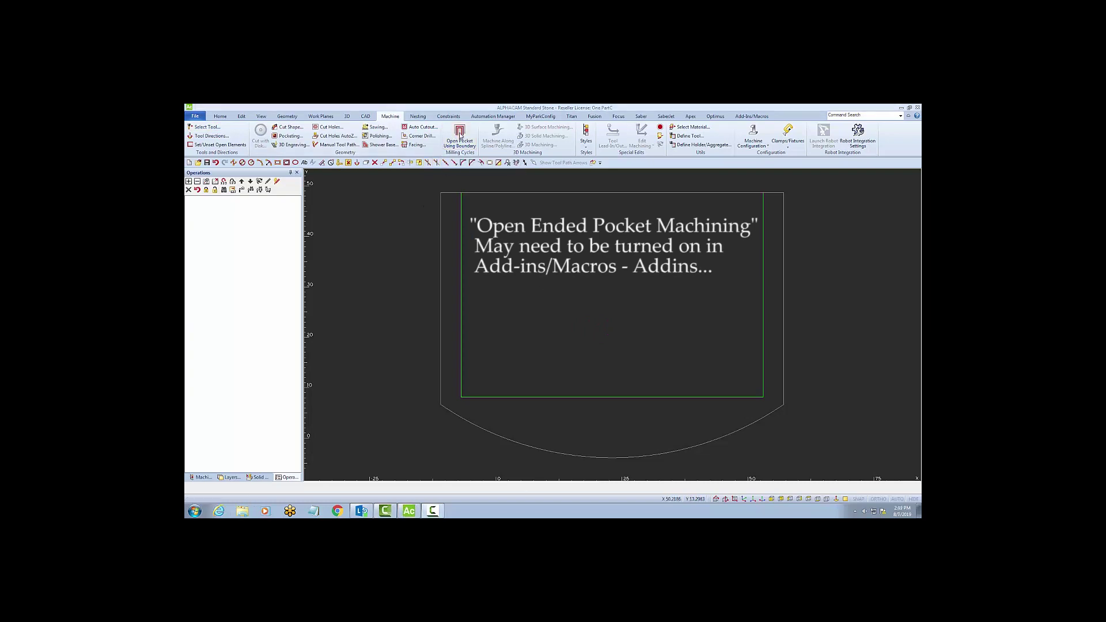
Start an open pocket operation using a boundary, with Tool Centre compensation and Straight XY corners
{"action": "left_click", "coordinate": [460, 136]}
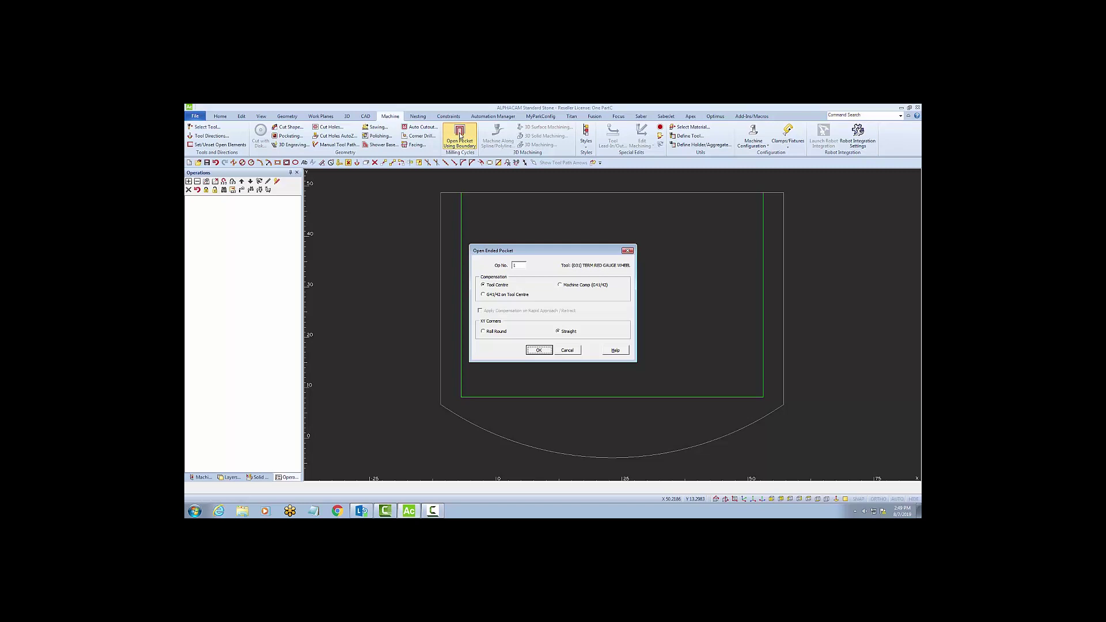
{"action": "left_click", "coordinate": [492, 286]}
{"action": "left_click", "coordinate": [574, 333]}
{"action": "left_click", "coordinate": [540, 351]}
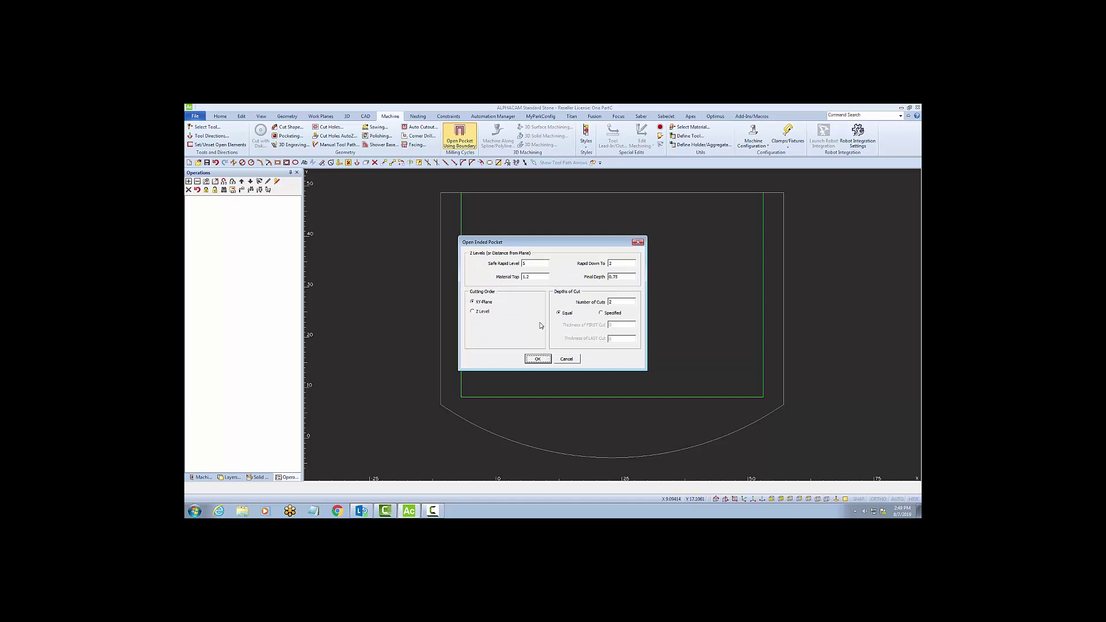
Set the open pocket's final depth to 0.875 and use 2 equal depth cuts
{"action": "left_click", "coordinate": [531, 263]}
{"action": "left_click_drag", "start_coordinate": [625, 276], "coordinate": [604, 278]}
{"action": "type", "text": "."}
{"action": "left_click", "coordinate": [613, 303]}
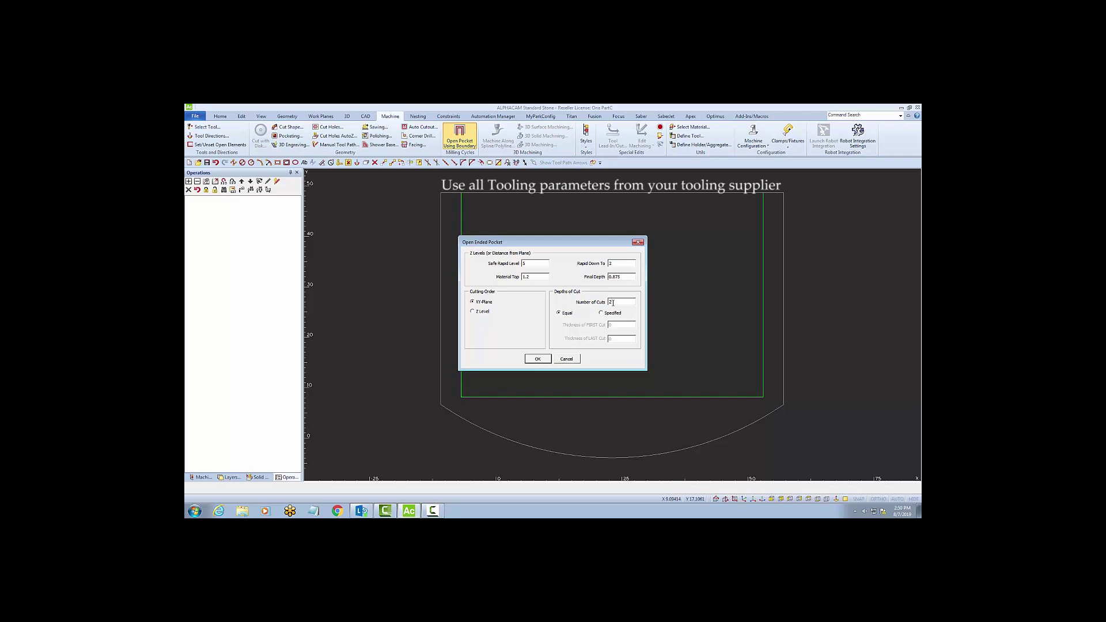
{"action": "left_click", "coordinate": [558, 313]}
{"action": "left_click", "coordinate": [538, 359]}
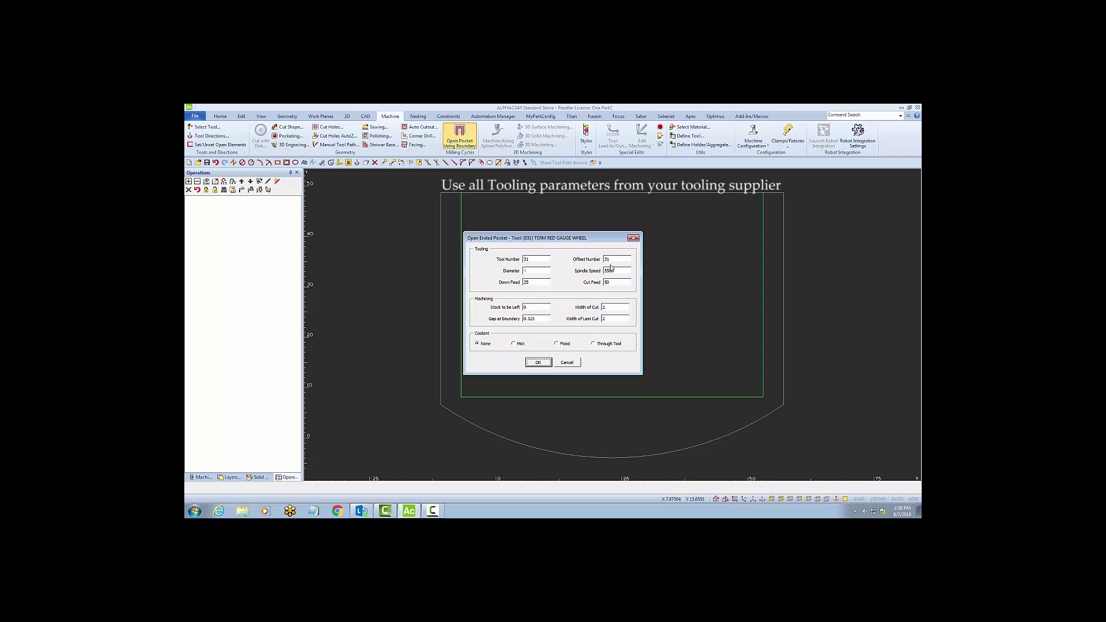
Set the open pocket's gap at boundary to 1 and choose Flood coolant
{"action": "left_click", "coordinate": [537, 308]}
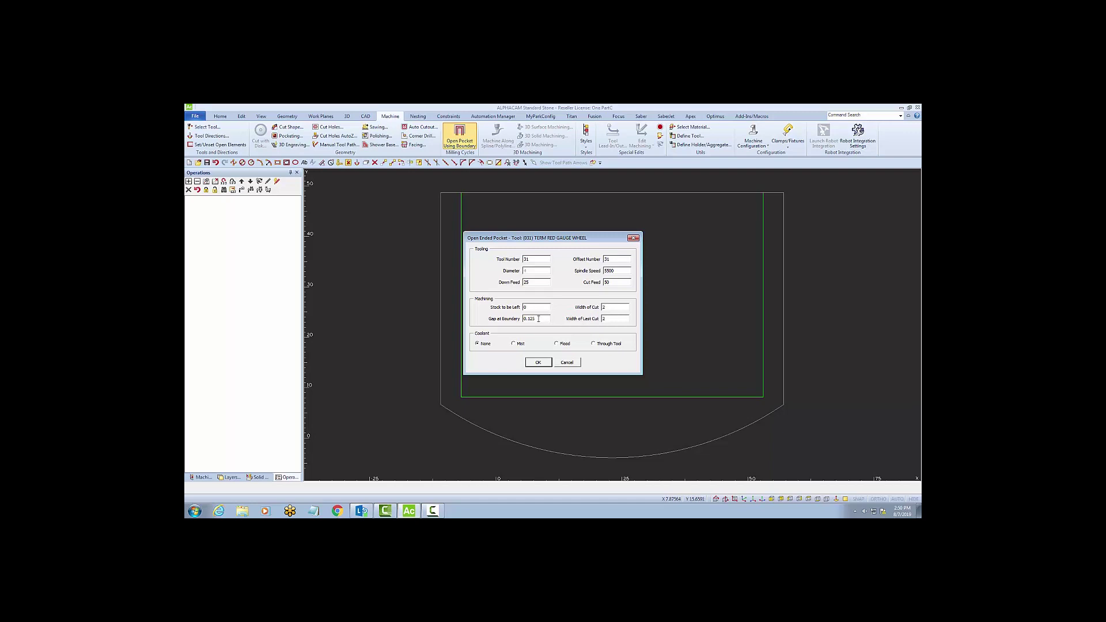
{"action": "left_click_drag", "start_coordinate": [538, 319], "coordinate": [513, 320]}
{"action": "type", "text": "1"}
{"action": "key", "text": "ctrl+z"}
{"action": "type", "text": "1"}
{"action": "left_click_drag", "start_coordinate": [609, 318], "coordinate": [598, 318]}
{"action": "left_click", "coordinate": [557, 345]}
{"action": "left_click", "coordinate": [539, 362]}
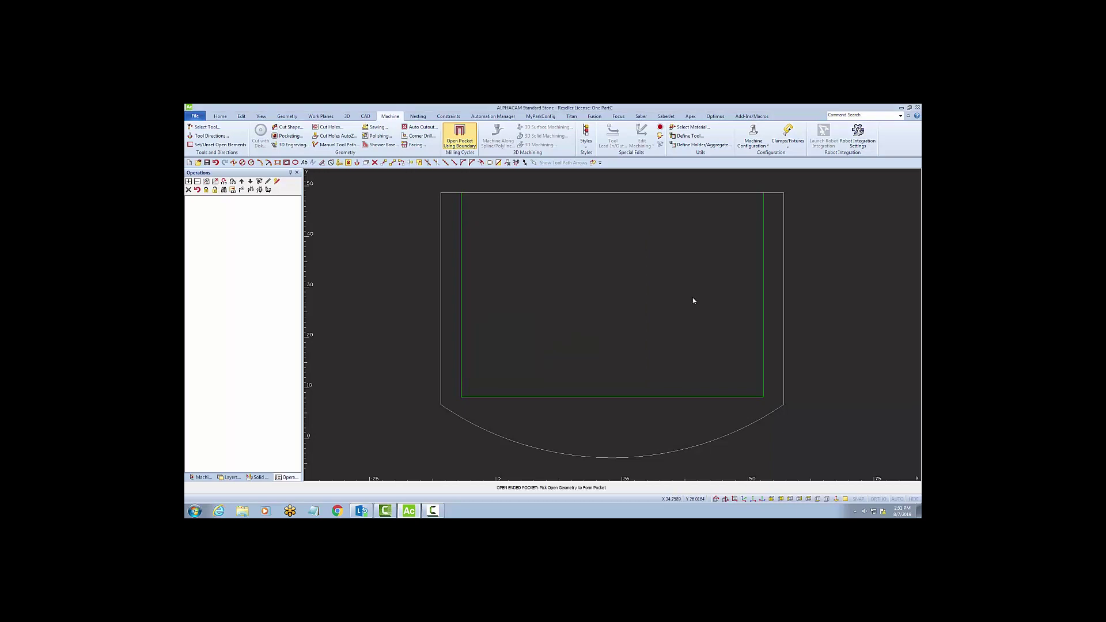
Generate the open pocket toolpath from the inner U-shaped geometry and the outer outline as boundary, and view it in 3D
{"action": "left_click", "coordinate": [764, 279]}
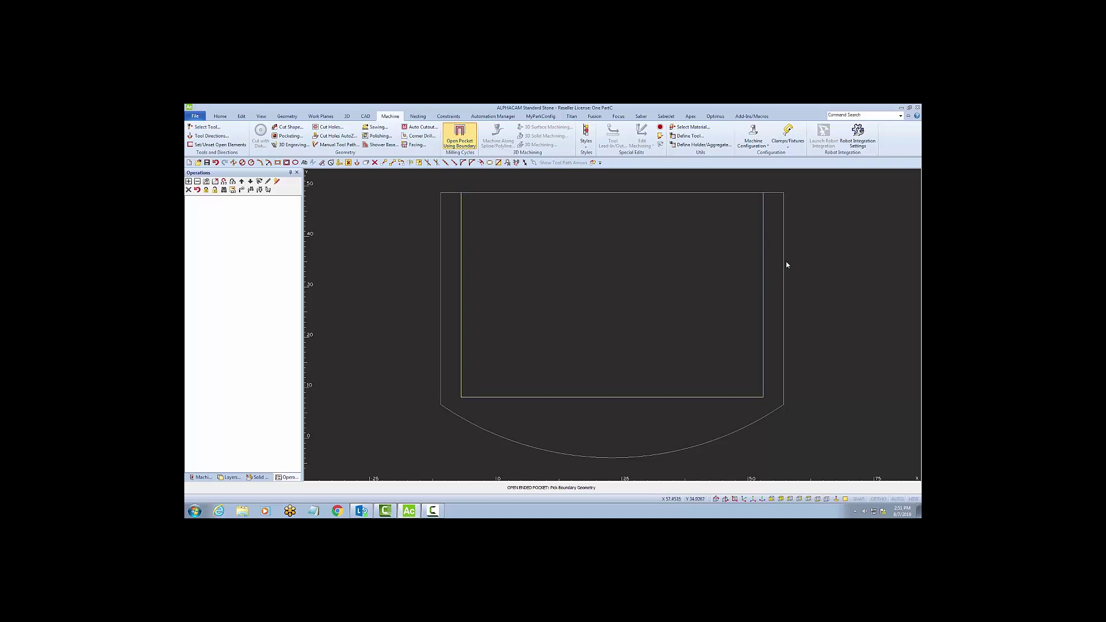
{"action": "left_click", "coordinate": [785, 267]}
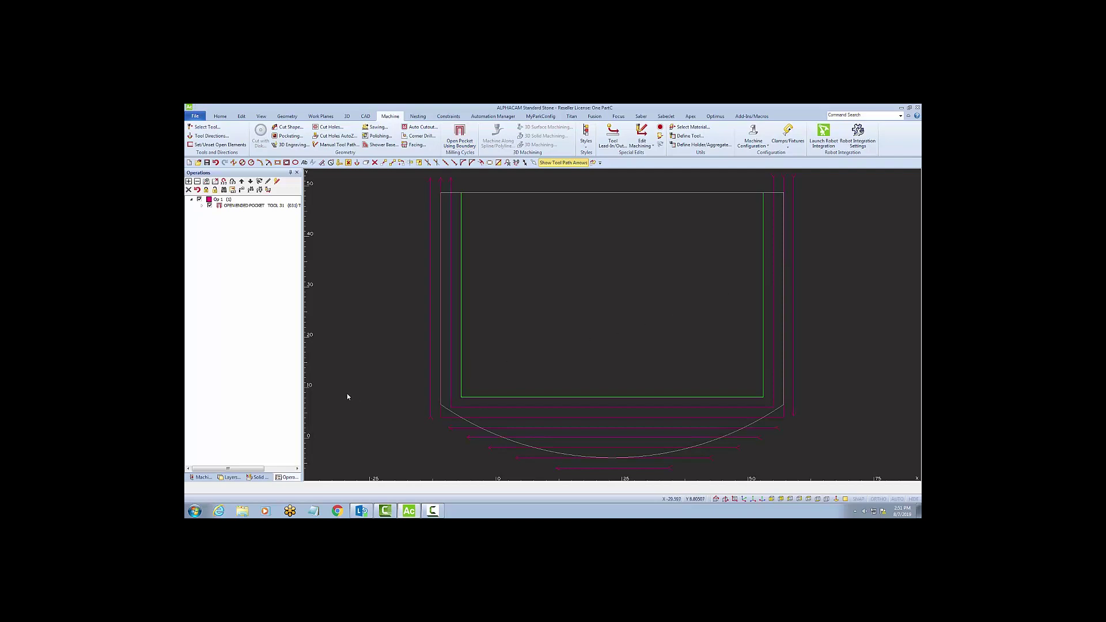
{"action": "key", "text": "F9"}
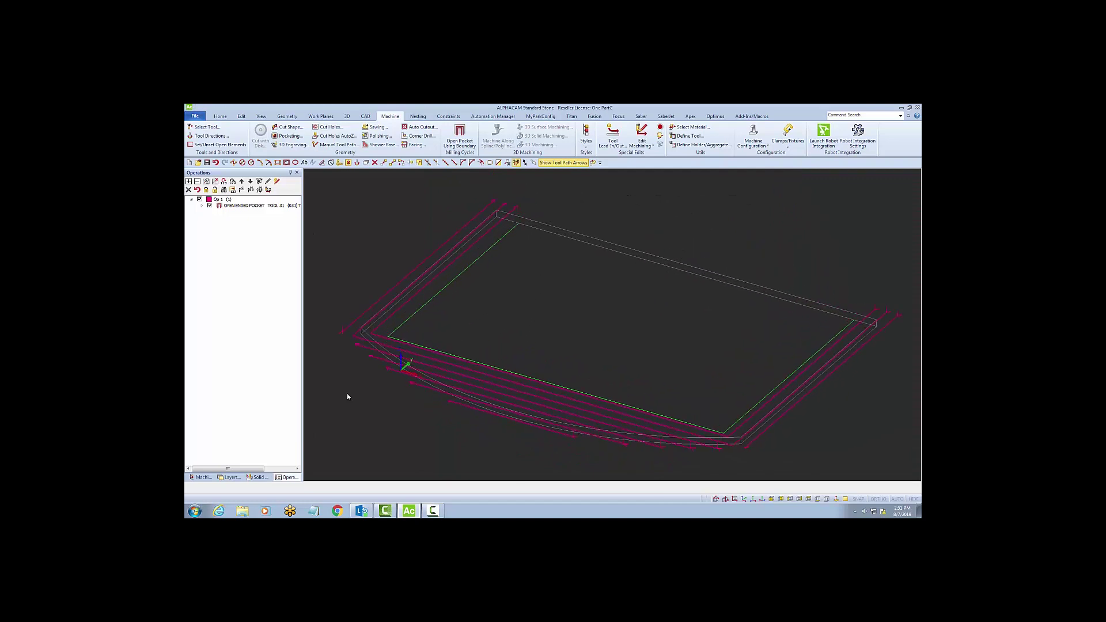
Run the solid simulation of the open pocket and inspect the cut surface along the curved front edge
{"action": "left_click", "coordinate": [259, 478]}
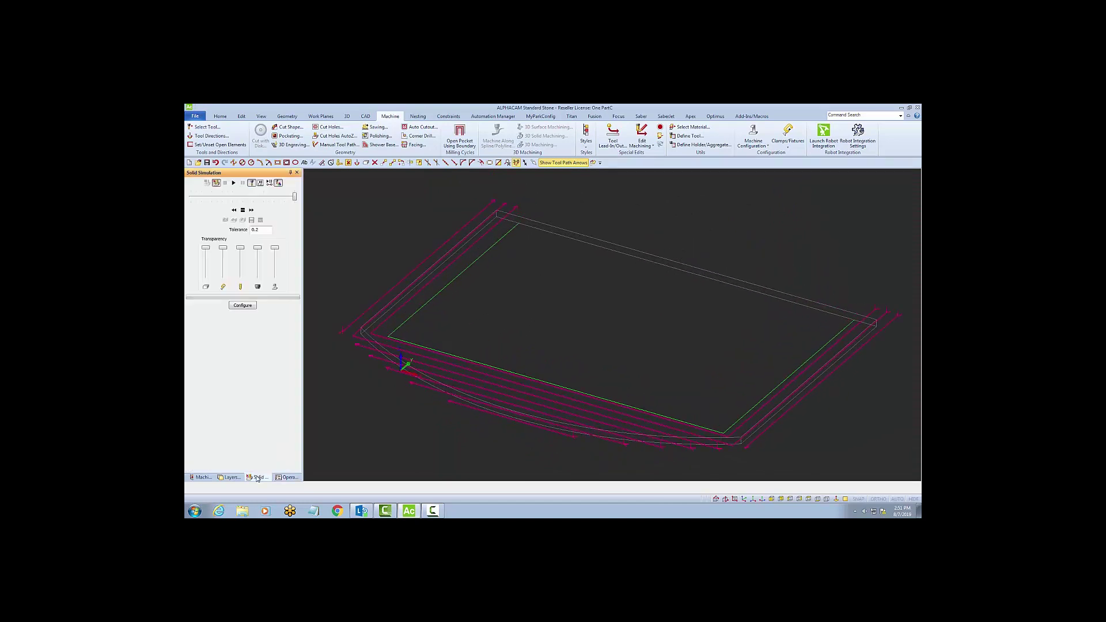
{"action": "left_click", "coordinate": [216, 183]}
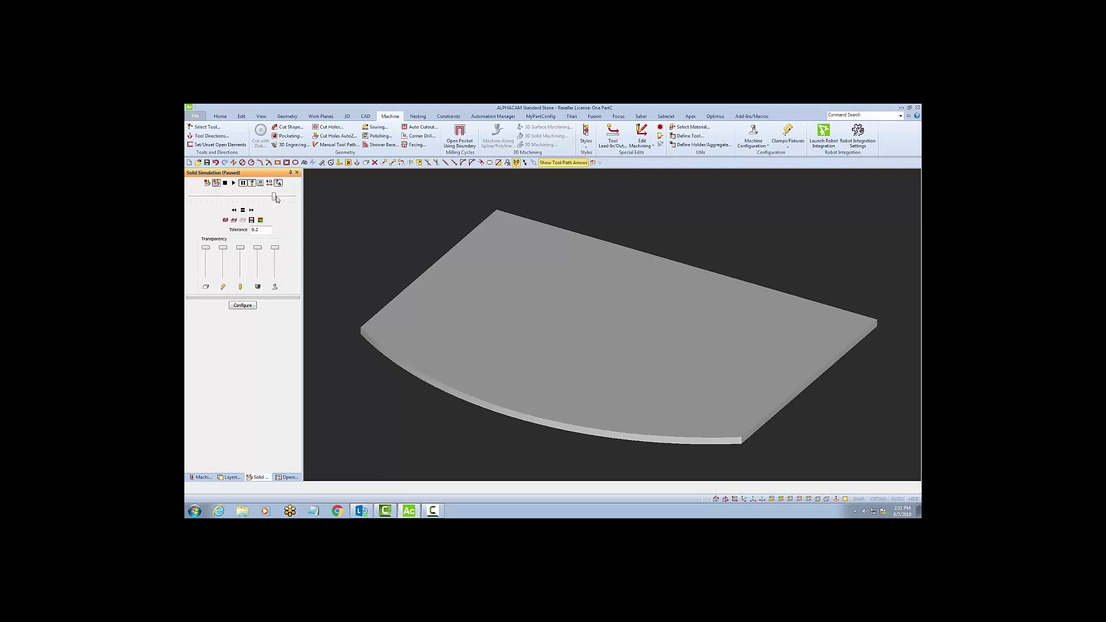
{"action": "left_click", "coordinate": [233, 183]}
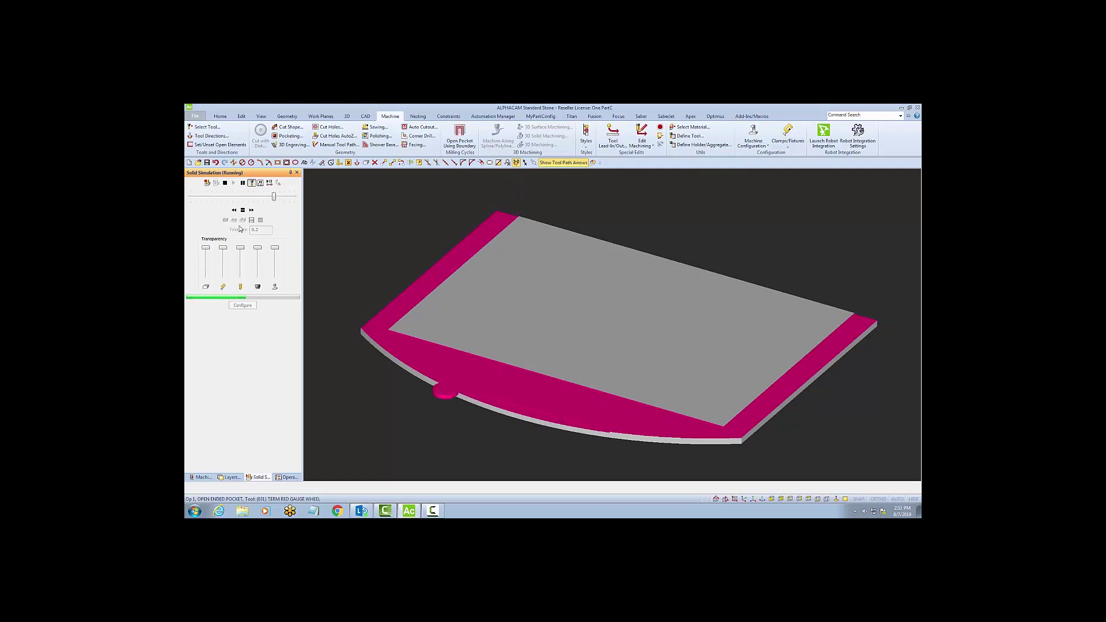
{"action": "scroll", "coordinate": [503, 443], "scroll_direction": "up", "scroll_amount": 3}
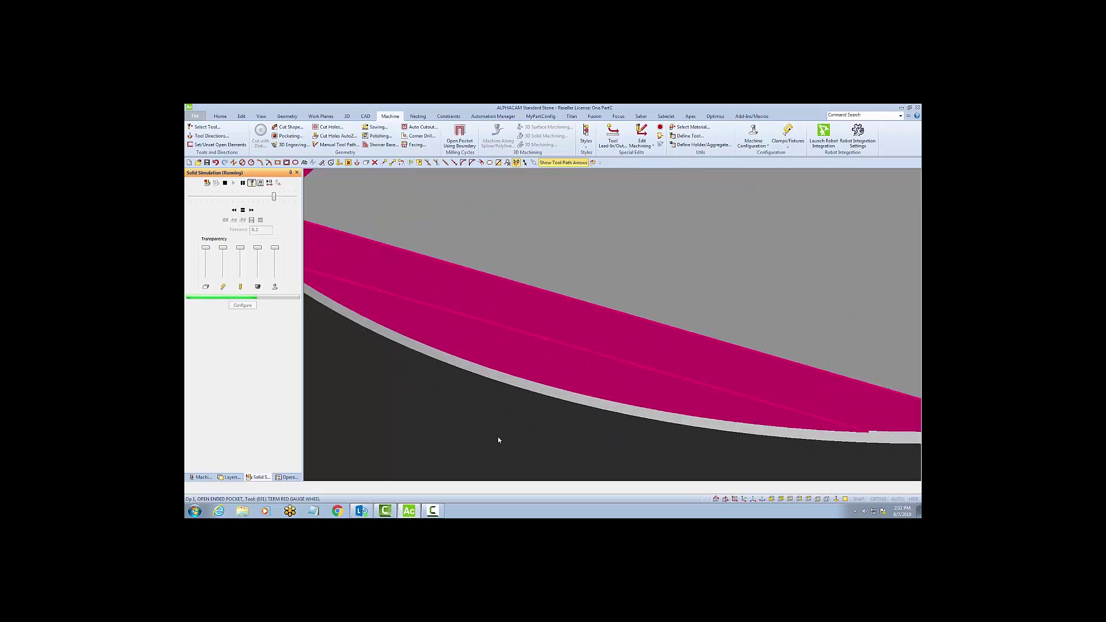
{"action": "scroll", "coordinate": [498, 440], "scroll_direction": "down", "scroll_amount": 3}
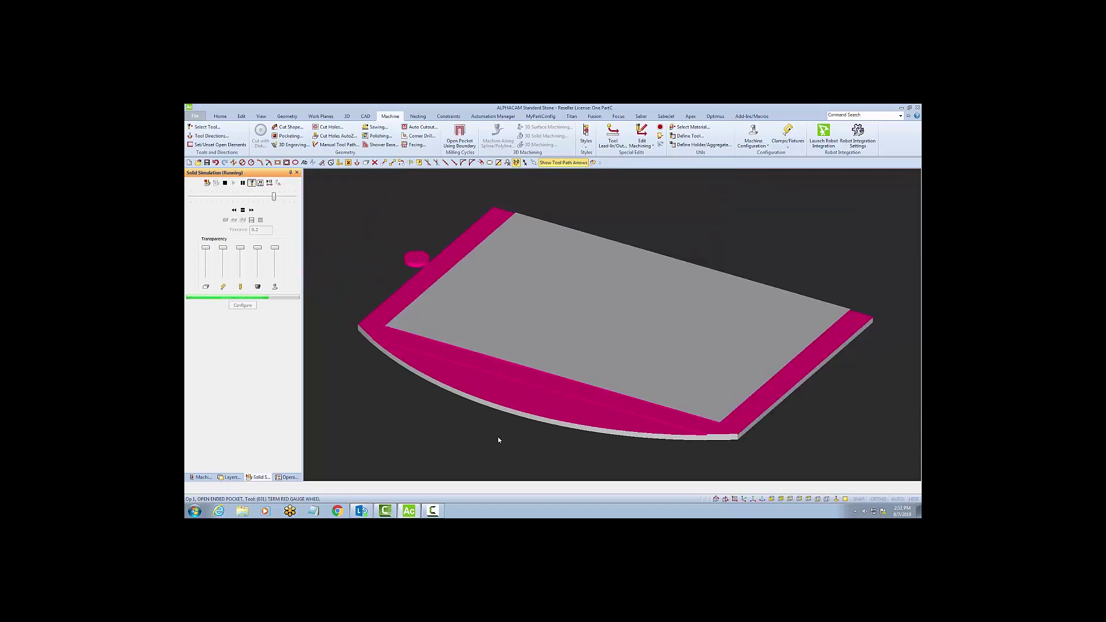